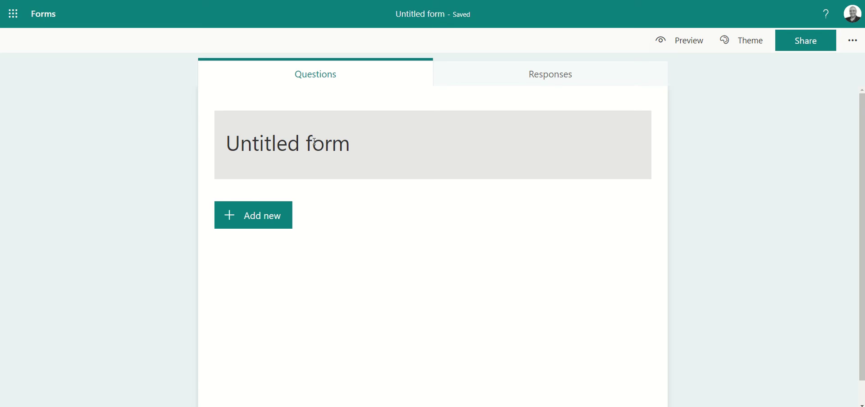
Title the untitled form "Test form".
{"action": "left_click", "coordinate": [314, 142]}
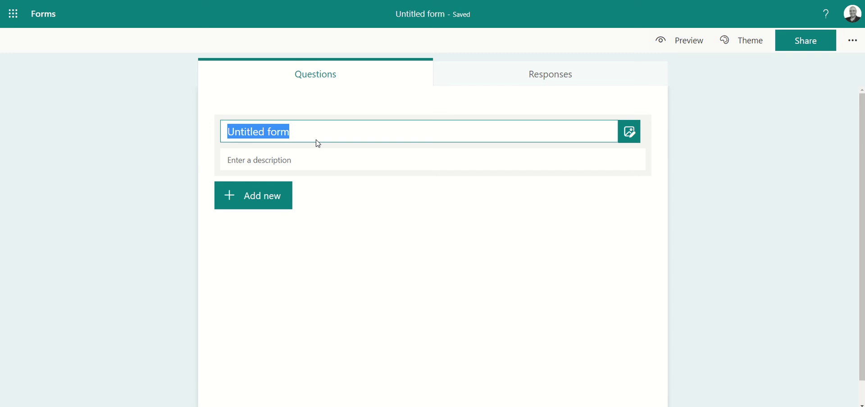
{"action": "type", "text": "Test form"}
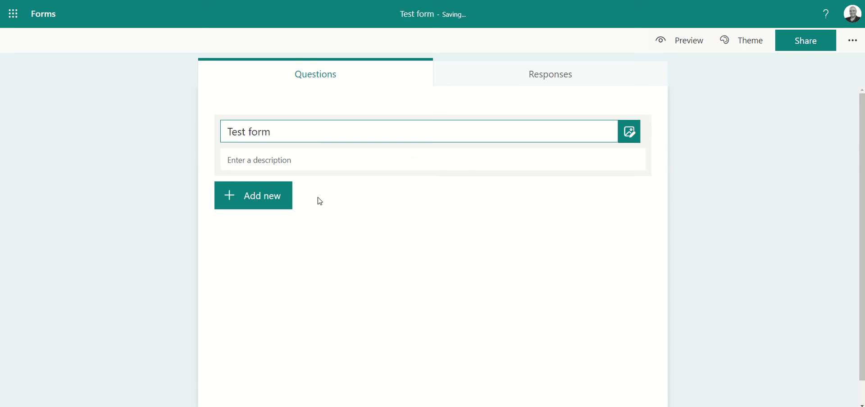
Add a choice question reading "What is you favorite food" with the options Oranges and Apples.
{"action": "left_click", "coordinate": [269, 199]}
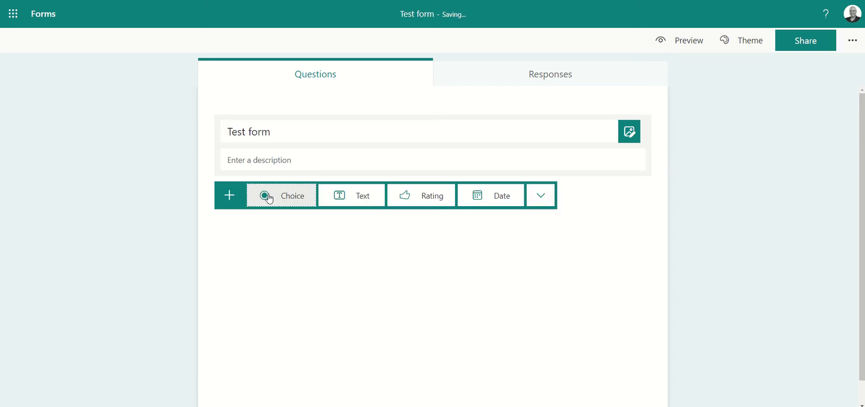
{"action": "left_click", "coordinate": [291, 199]}
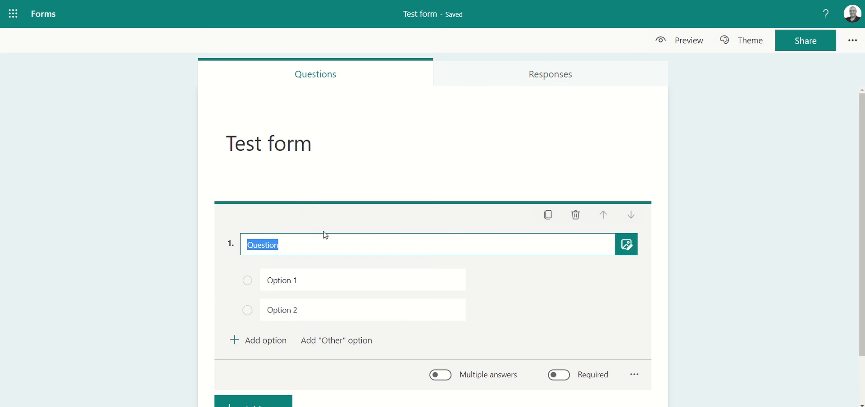
{"action": "type", "text": "What is you favorite food"}
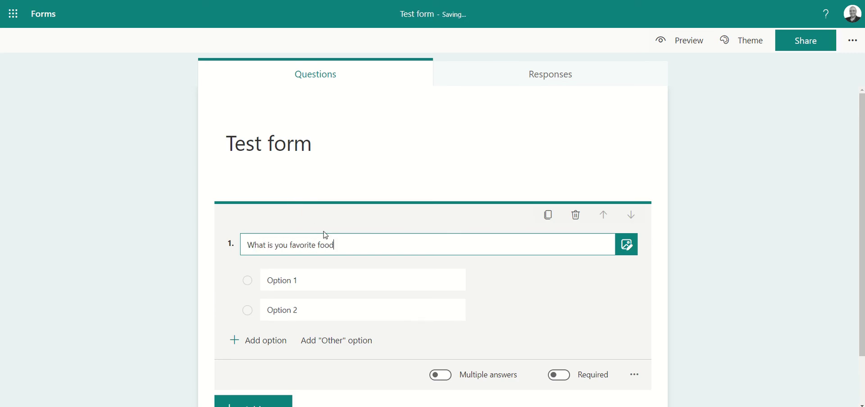
{"action": "left_click", "coordinate": [324, 281]}
{"action": "type", "text": "Oranges"}
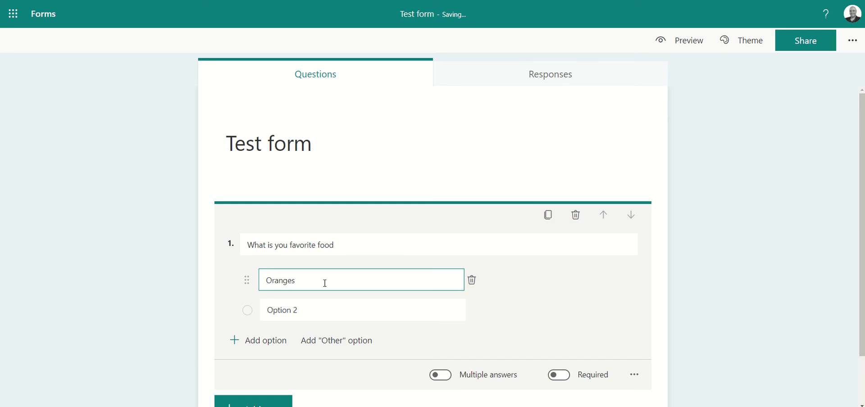
{"action": "left_click", "coordinate": [318, 311]}
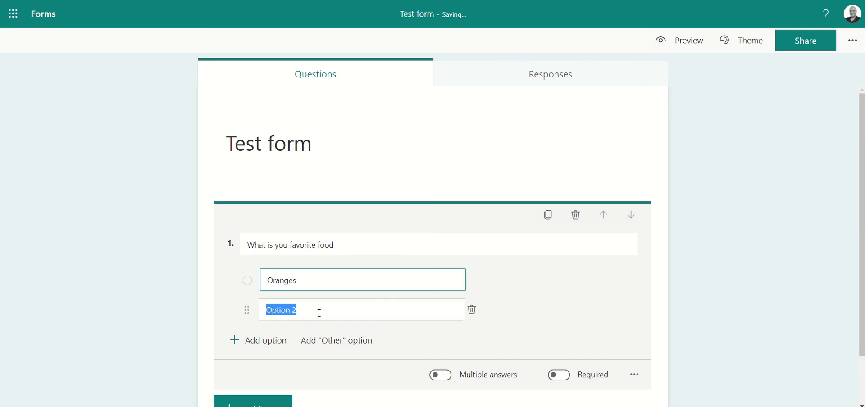
{"action": "type", "text": "A"}
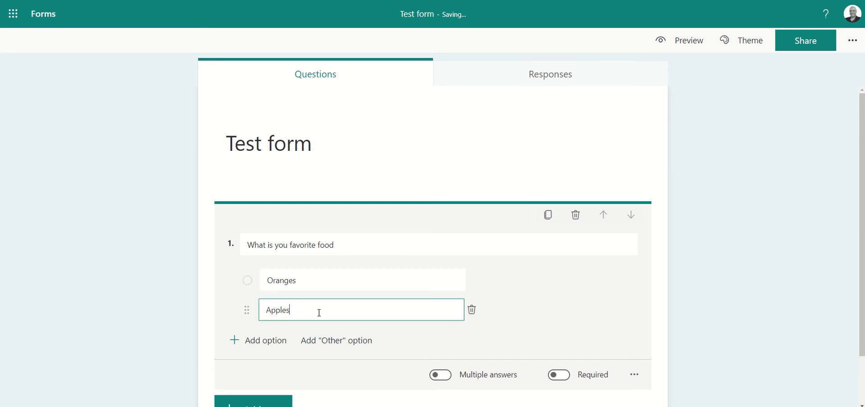
{"action": "type", "text": "pples"}
Add a text question reading "What is your name" as the second question.
{"action": "scroll", "coordinate": [329, 298], "scroll_direction": "down", "scroll_amount": 1}
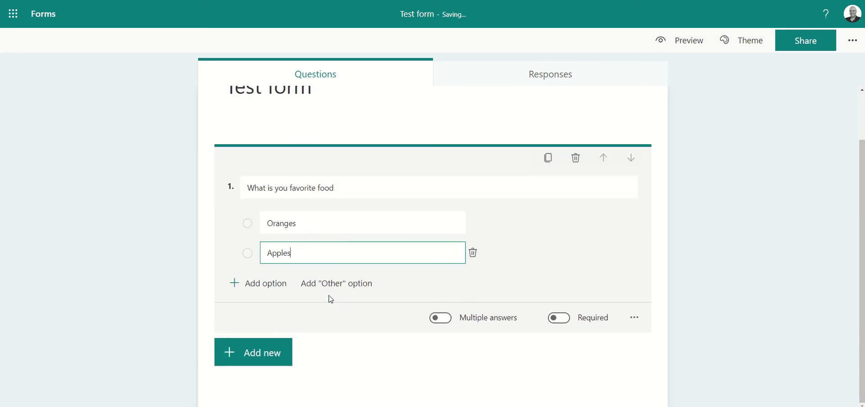
{"action": "left_click", "coordinate": [252, 358]}
{"action": "left_click", "coordinate": [346, 355]}
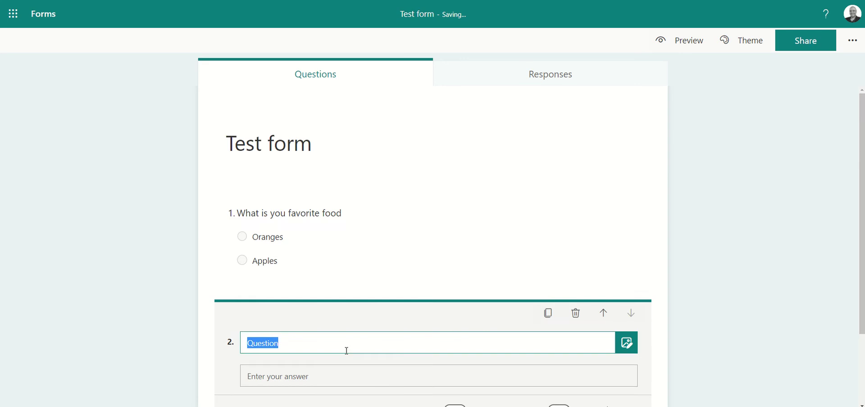
{"action": "type", "text": "What is your name"}
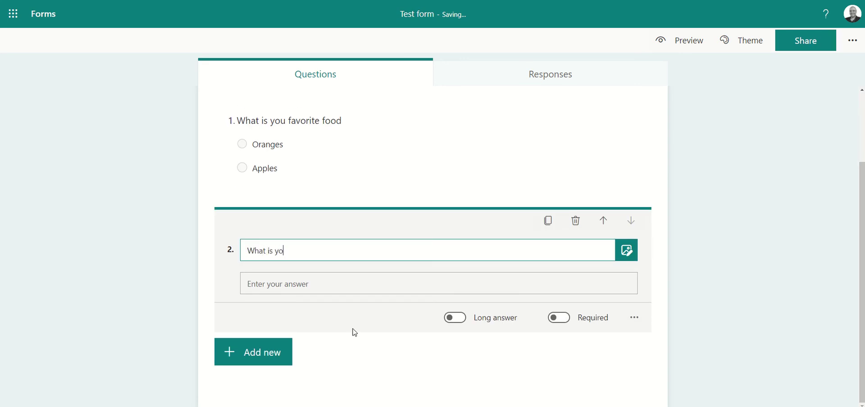
Add a rating question reading "How did you like the event" as the third question.
{"action": "left_click", "coordinate": [263, 356]}
{"action": "left_click", "coordinate": [423, 356]}
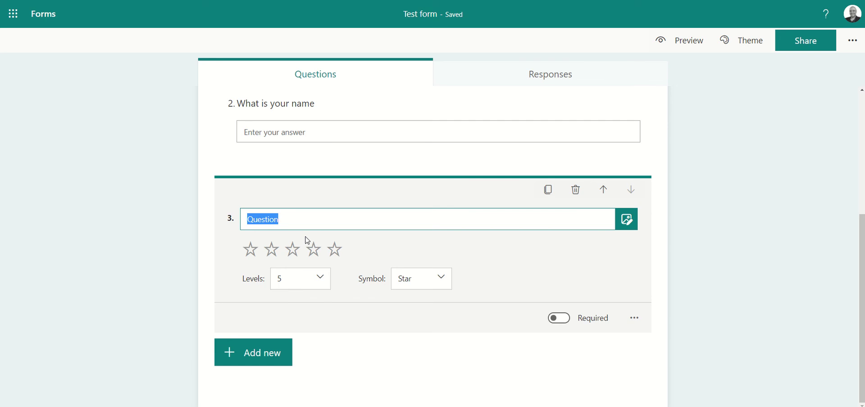
{"action": "type", "text": "How did you like the event"}
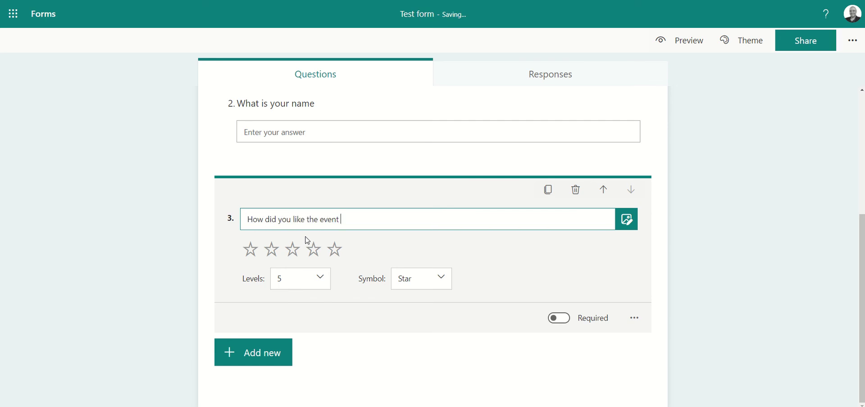
Look through the level choices of the rating question, try the Number symbol and switch back to Star.
{"action": "left_click", "coordinate": [320, 280]}
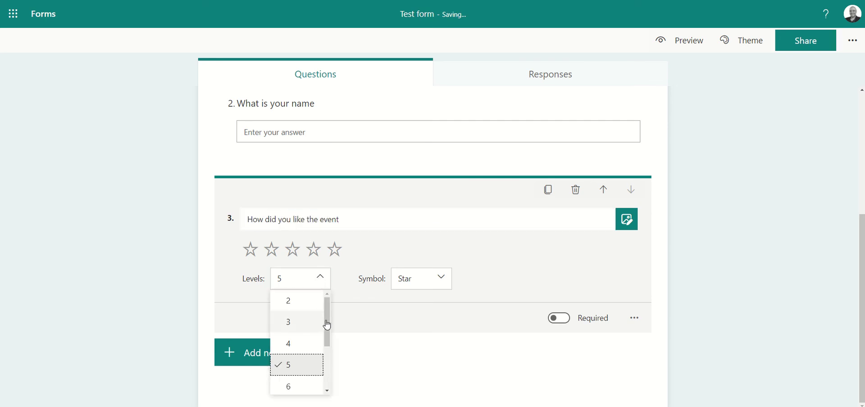
{"action": "left_click", "coordinate": [373, 302]}
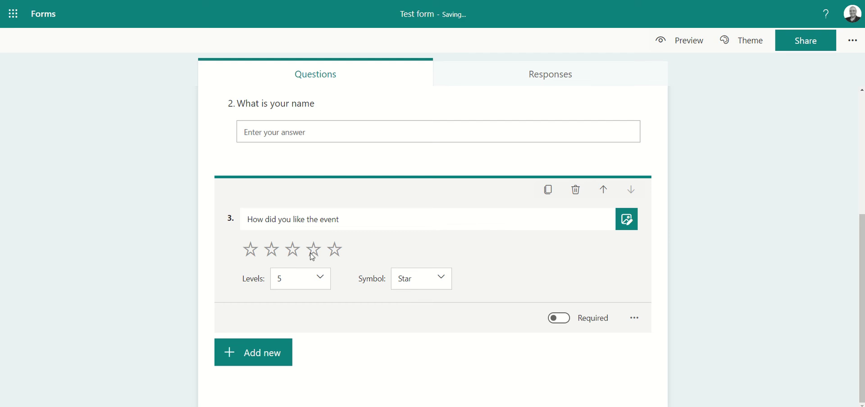
{"action": "left_click", "coordinate": [444, 278]}
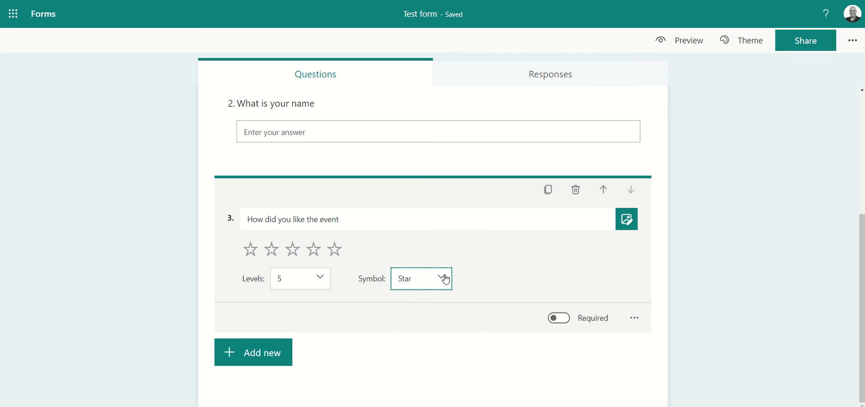
{"action": "left_click", "coordinate": [440, 302]}
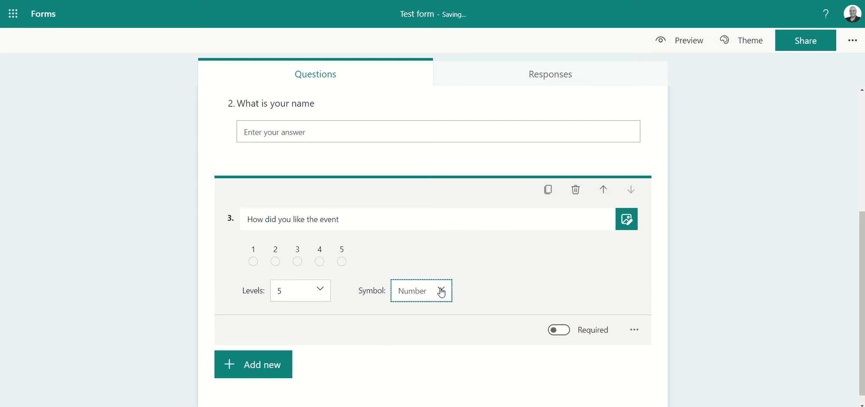
{"action": "left_click", "coordinate": [440, 290]}
{"action": "left_click", "coordinate": [426, 341]}
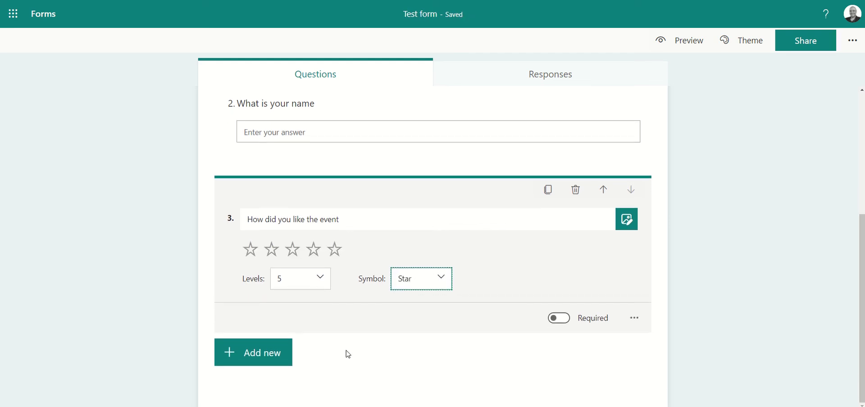
Add a date question reading "What is you date of birth" as the fourth question.
{"action": "left_click", "coordinate": [300, 353]}
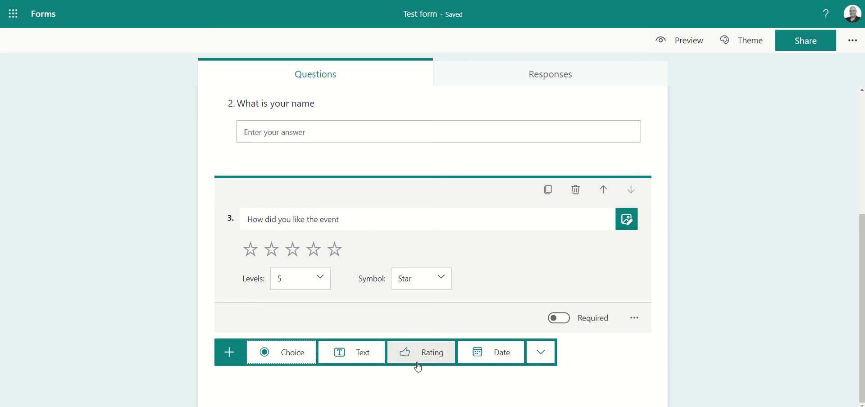
{"action": "left_click", "coordinate": [495, 350]}
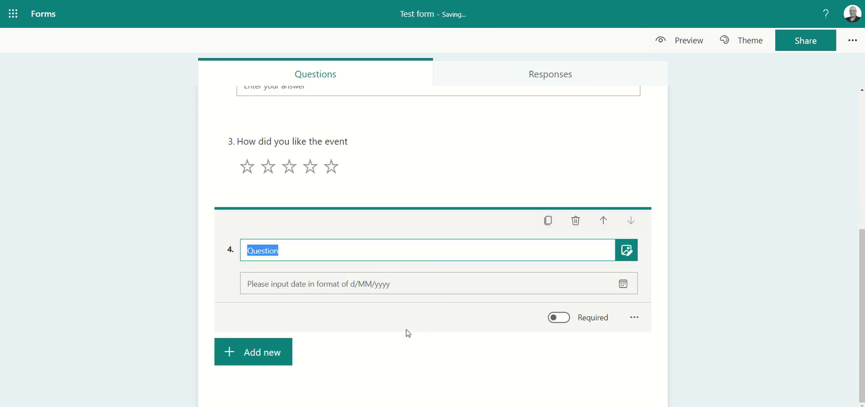
{"action": "type", "text": "What is you date of birth"}
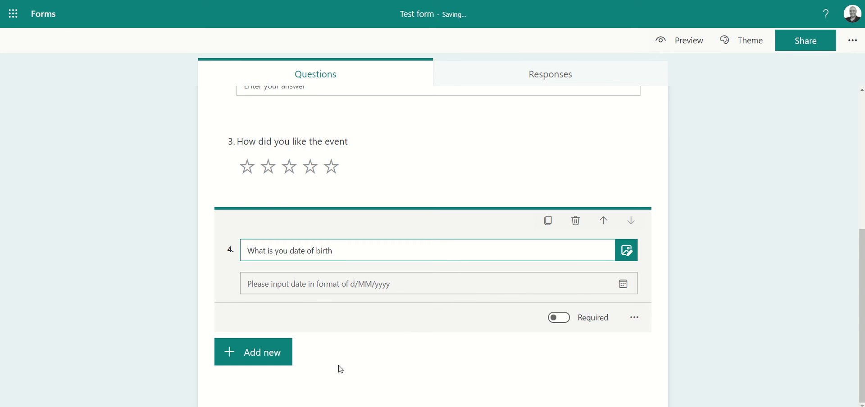
{"action": "left_click", "coordinate": [266, 353]}
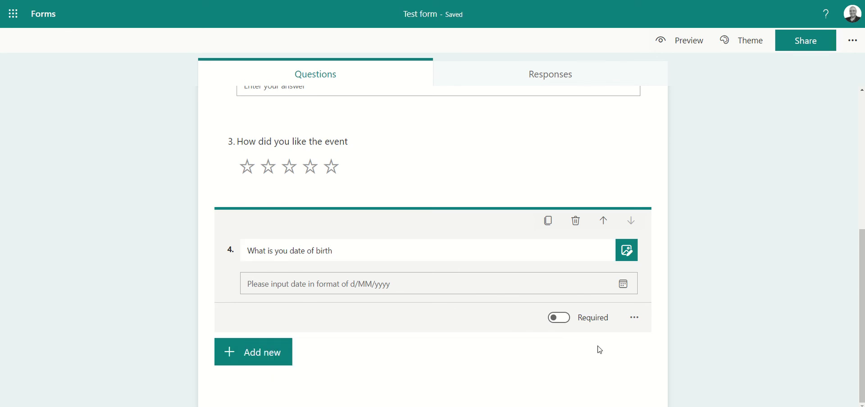
Check the form's responses overview, preview the form as a respondent sees it, and return to editing.
{"action": "scroll", "coordinate": [598, 349], "scroll_direction": "up", "scroll_amount": 5}
{"action": "left_click", "coordinate": [536, 85]}
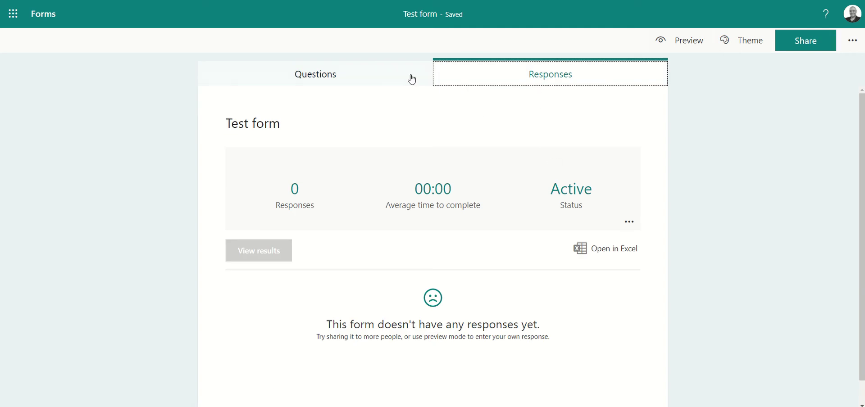
{"action": "left_click", "coordinate": [340, 73]}
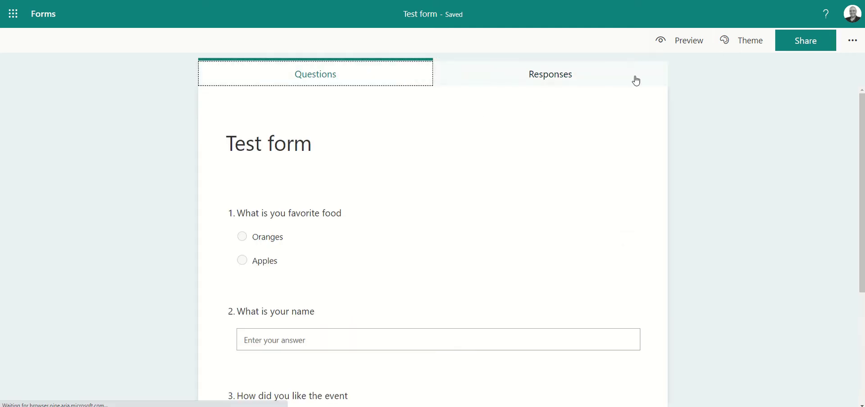
{"action": "left_click", "coordinate": [677, 43]}
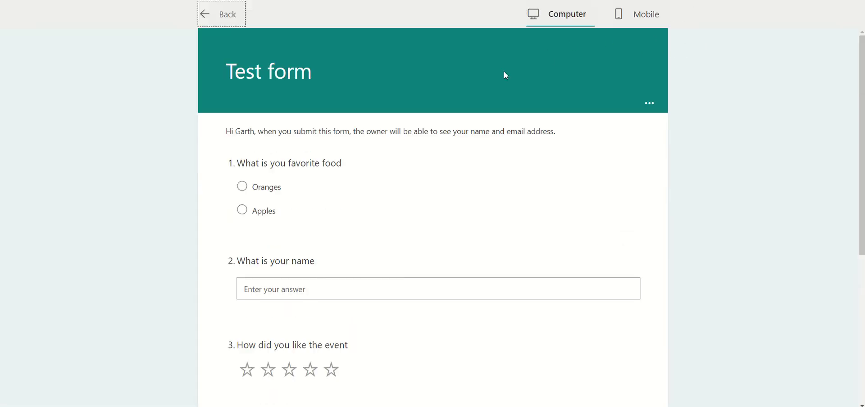
{"action": "left_click", "coordinate": [205, 14]}
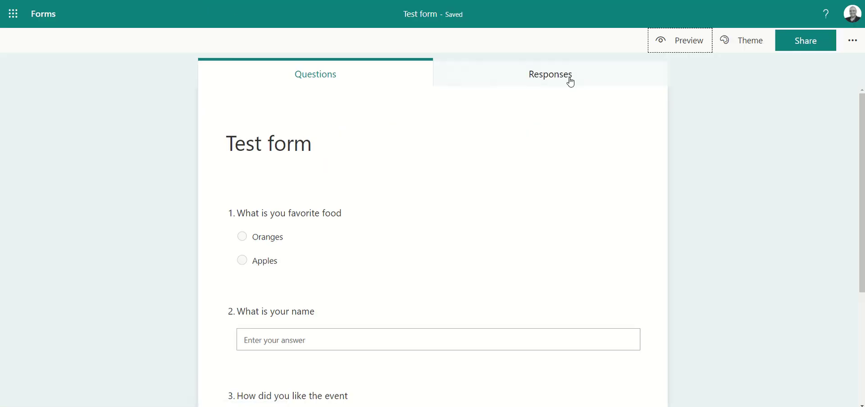
Apply the illustrated park theme with trees and a bench to the form.
{"action": "left_click", "coordinate": [751, 41]}
{"action": "left_click", "coordinate": [680, 228]}
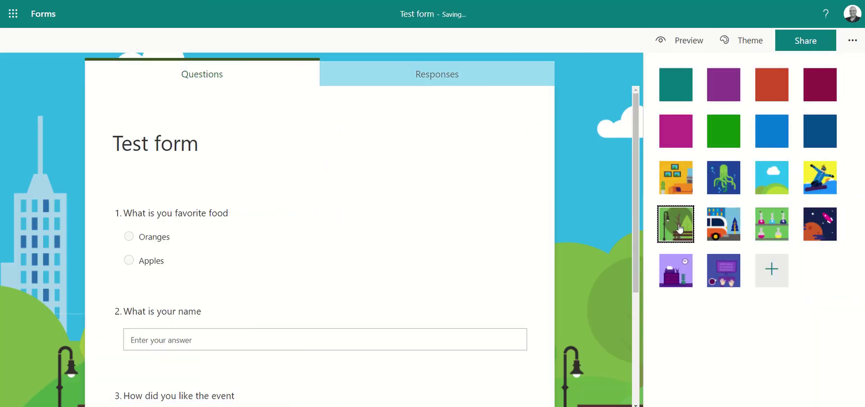
Customize the theme with a background image by searching Bing for "events" and adding the first banquet hall picture.
{"action": "left_click", "coordinate": [772, 270]}
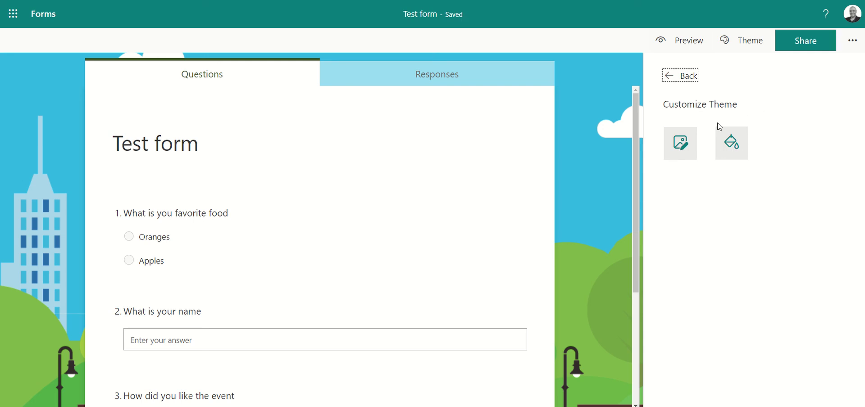
{"action": "left_click", "coordinate": [681, 144]}
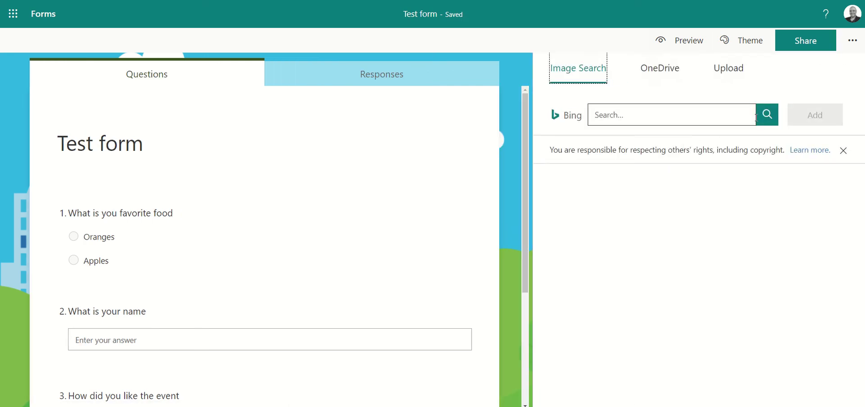
{"action": "type", "text": "events"}
{"action": "key", "text": "Return"}
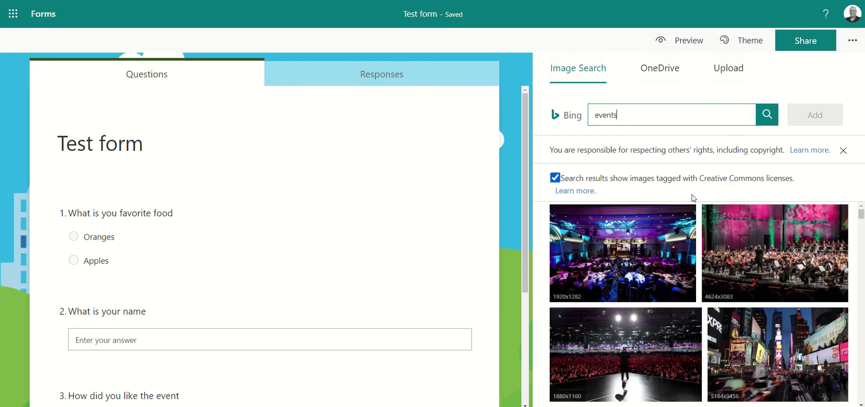
{"action": "left_click", "coordinate": [629, 257]}
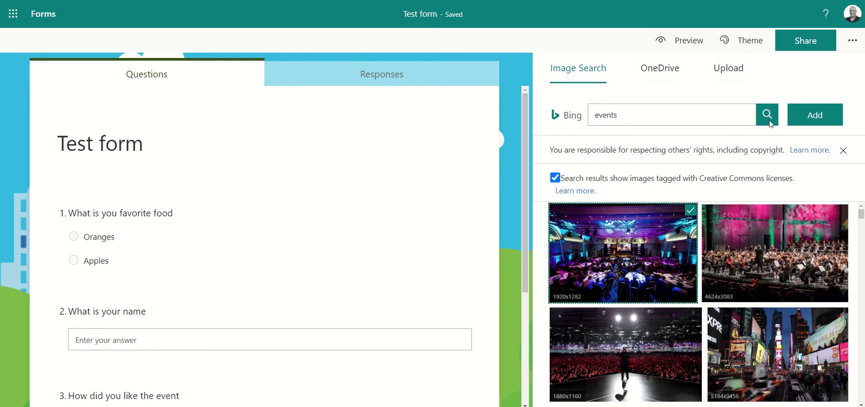
{"action": "scroll", "coordinate": [788, 198], "scroll_direction": "down", "scroll_amount": 3}
{"action": "scroll", "coordinate": [789, 198], "scroll_direction": "up", "scroll_amount": 3}
{"action": "left_click", "coordinate": [811, 116]}
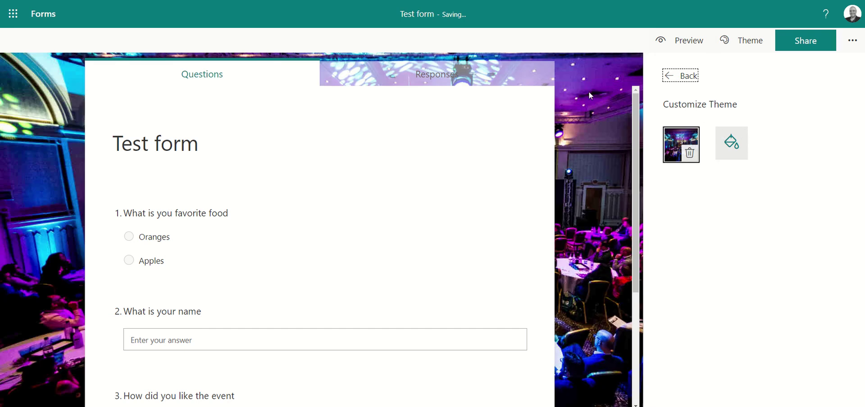
Preview the form with its new background image and return to editing.
{"action": "scroll", "coordinate": [344, 129], "scroll_direction": "down", "scroll_amount": 1}
{"action": "scroll", "coordinate": [344, 129], "scroll_direction": "up", "scroll_amount": 1}
{"action": "left_click", "coordinate": [684, 43]}
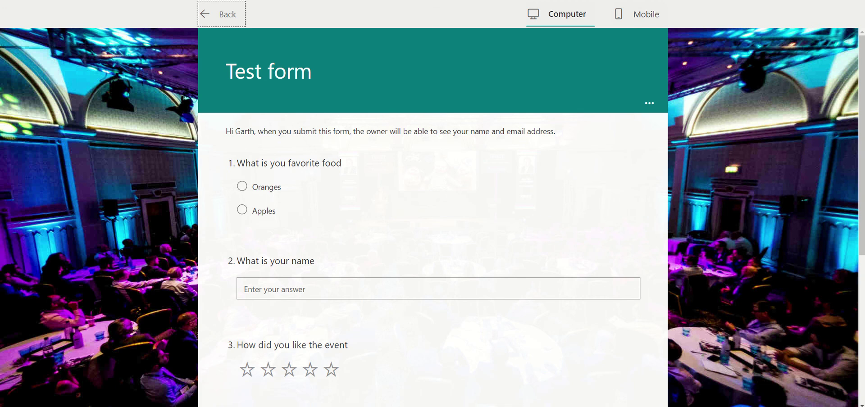
{"action": "left_click", "coordinate": [212, 12]}
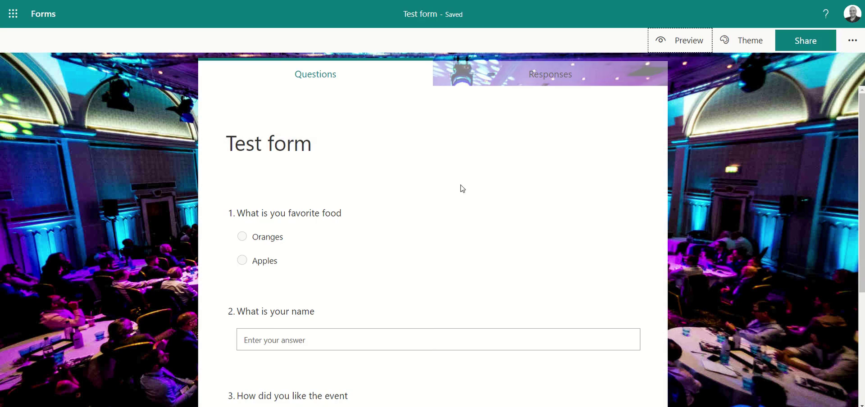
Open the form's sharing options and shorten the response link's URL.
{"action": "left_click", "coordinate": [799, 43]}
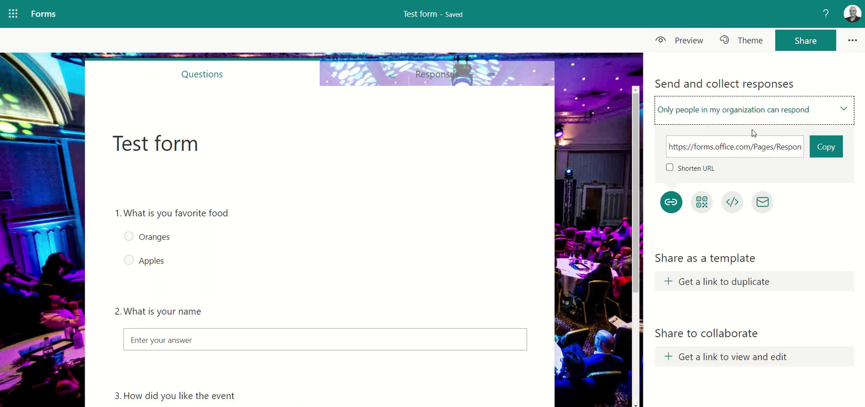
{"action": "left_click", "coordinate": [669, 167]}
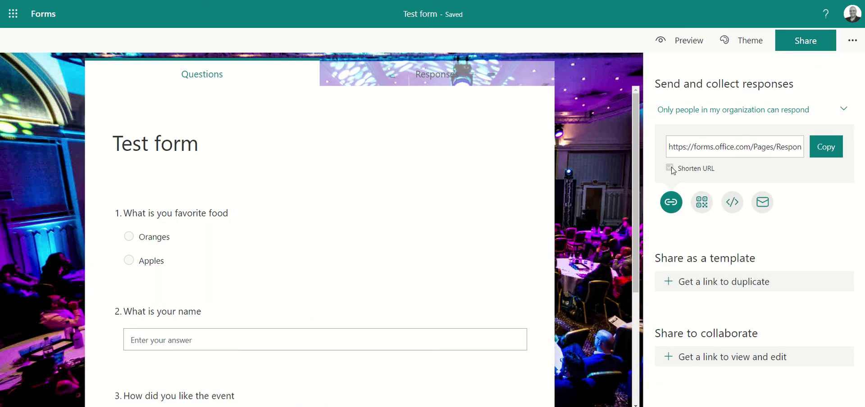
{"action": "left_click", "coordinate": [827, 147]}
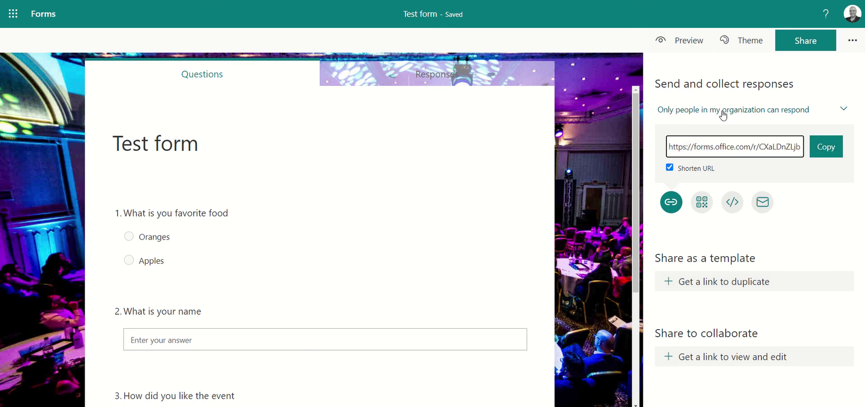
Set the form so that anyone can respond and copy the shortened response link.
{"action": "left_click", "coordinate": [845, 116]}
{"action": "left_click", "coordinate": [846, 116]}
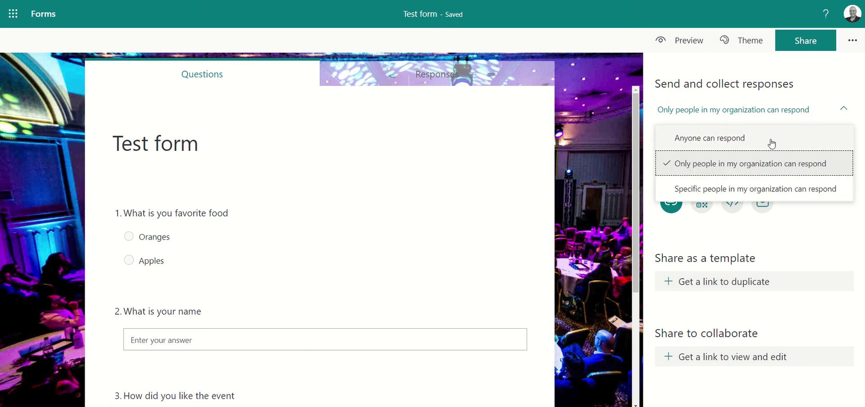
{"action": "left_click", "coordinate": [740, 143]}
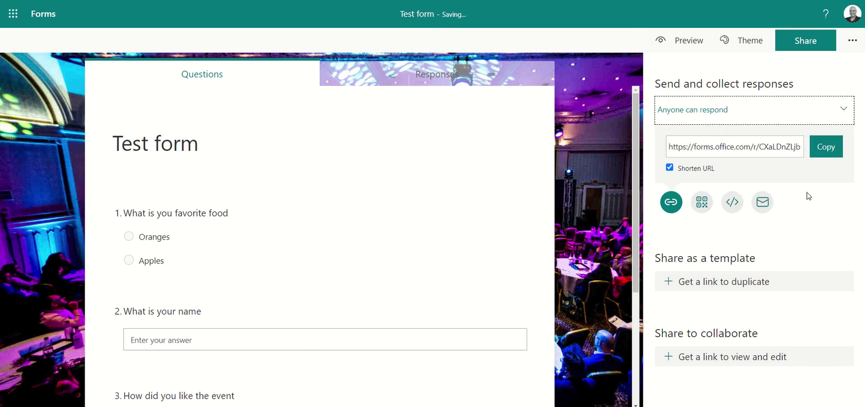
{"action": "left_click", "coordinate": [826, 148]}
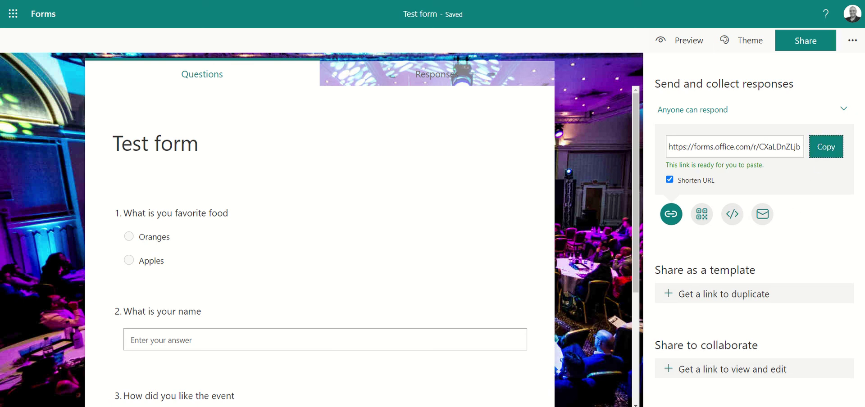
Open the copied link in a new browser tab, look through the live form, and return to the form editor.
{"action": "key", "text": "ctrl+t"}
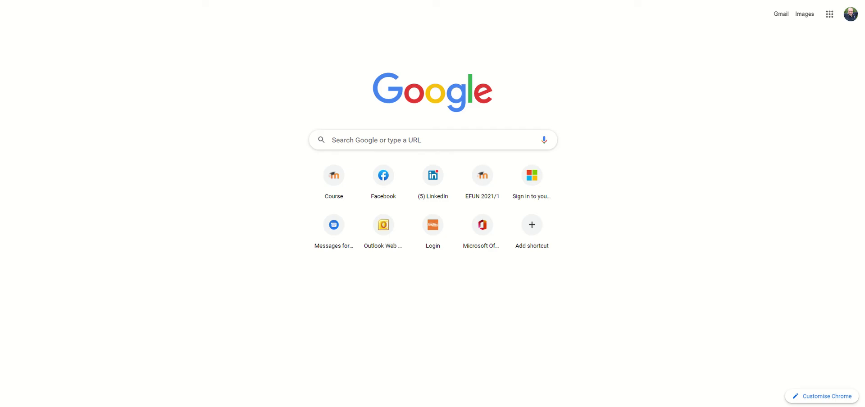
{"action": "key", "text": "ctrl+v"}
{"action": "key", "text": "Return"}
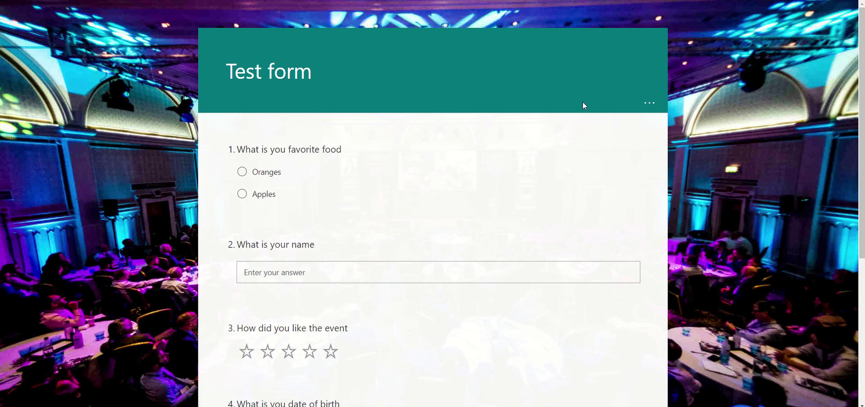
{"action": "scroll", "coordinate": [561, 147], "scroll_direction": "down", "scroll_amount": 5}
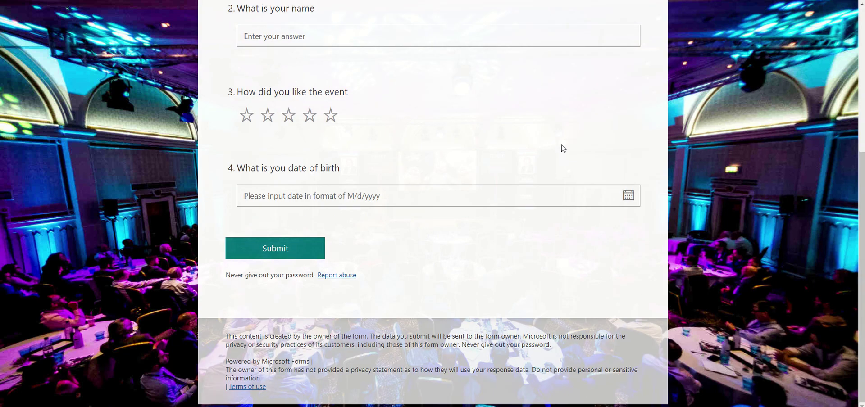
{"action": "scroll", "coordinate": [563, 149], "scroll_direction": "up", "scroll_amount": 5}
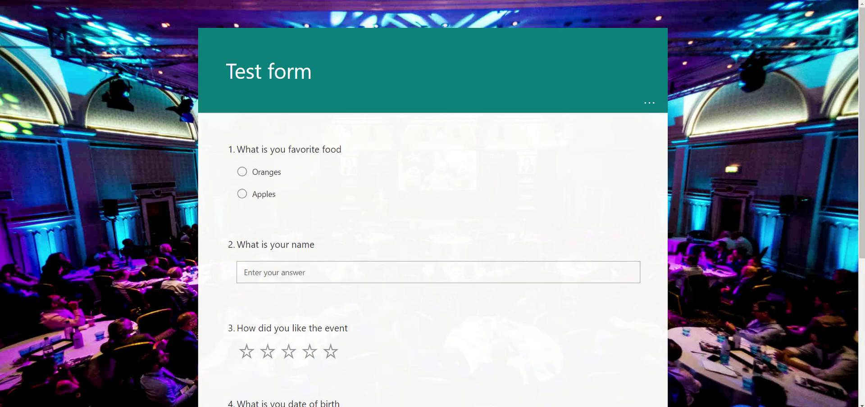
{"action": "key", "text": "ctrl+shift+Tab"}
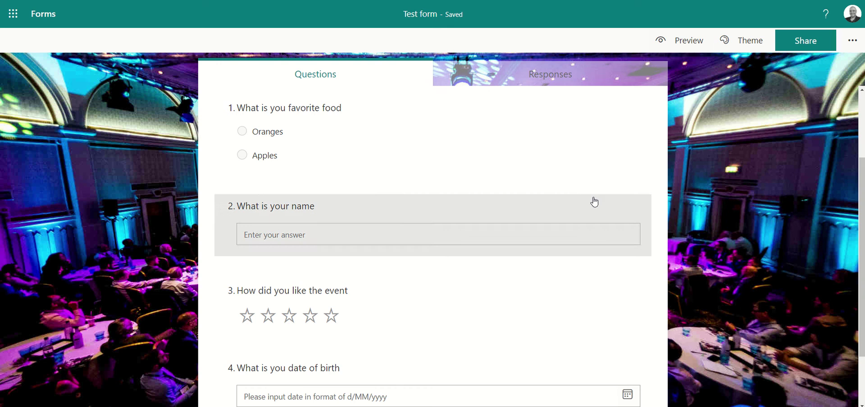
Add branching to the favorite food question so Oranges goes to question 3 and Apples goes to question 2.
{"action": "left_click", "coordinate": [589, 151]}
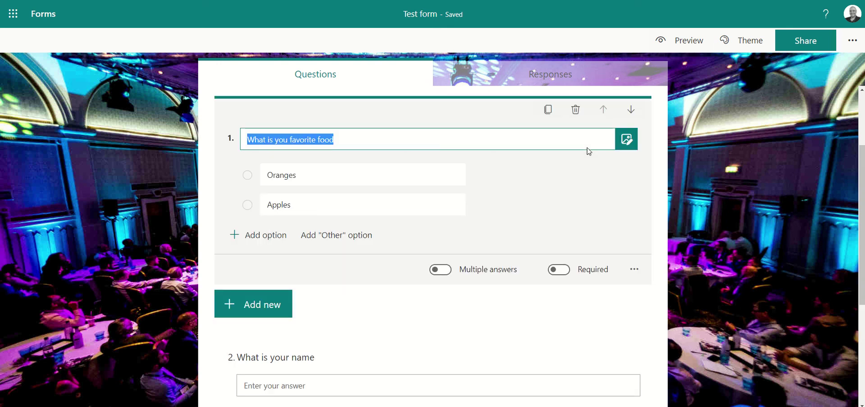
{"action": "left_click", "coordinate": [636, 269]}
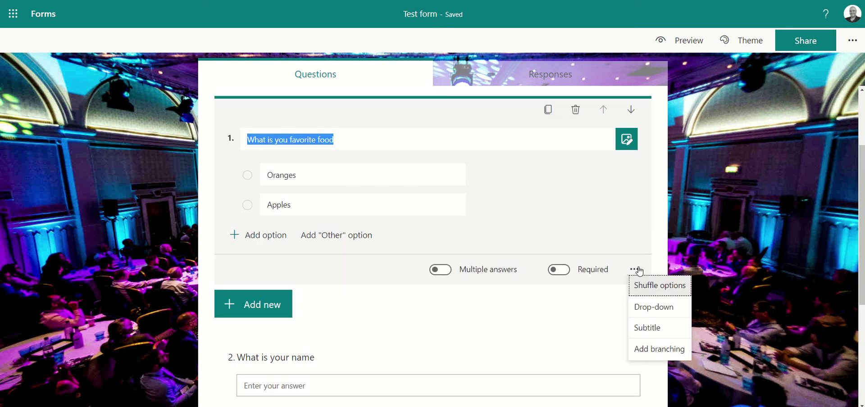
{"action": "left_click", "coordinate": [654, 350]}
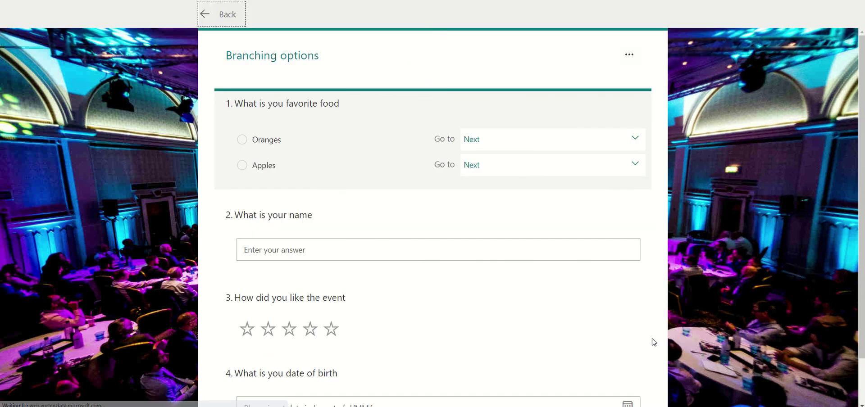
{"action": "left_click", "coordinate": [635, 140]}
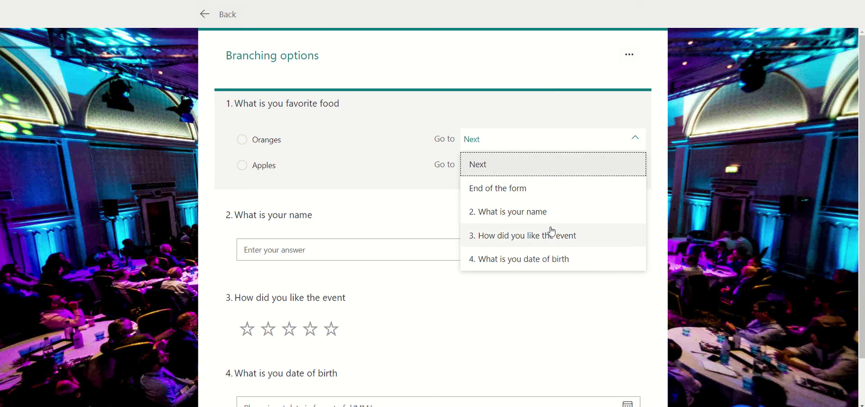
{"action": "left_click", "coordinate": [553, 242]}
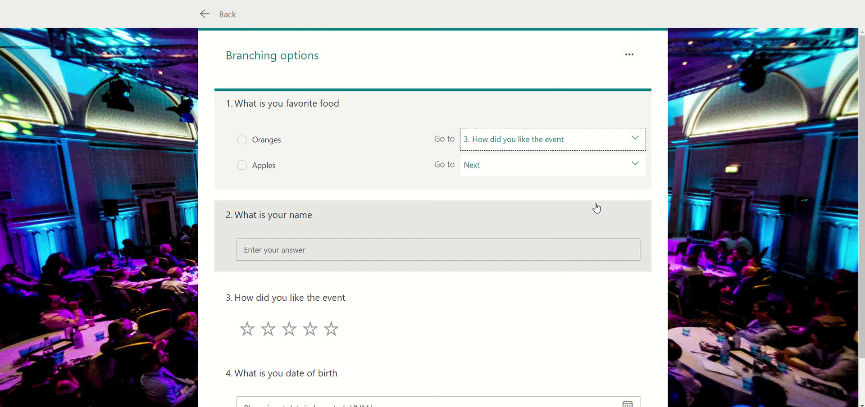
{"action": "left_click", "coordinate": [638, 167]}
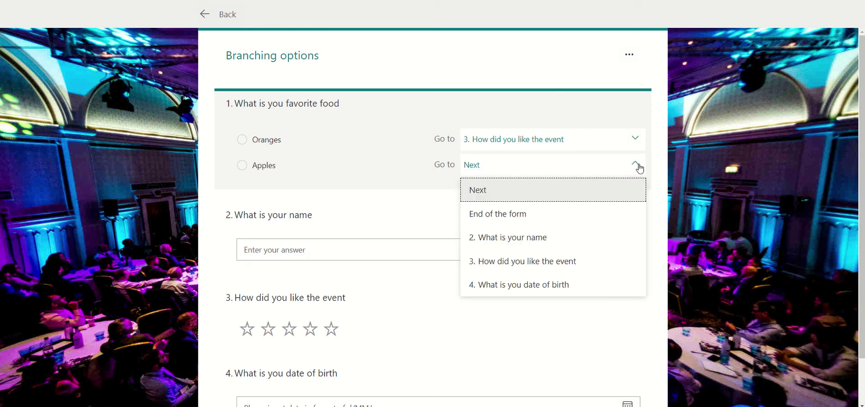
{"action": "left_click", "coordinate": [603, 243]}
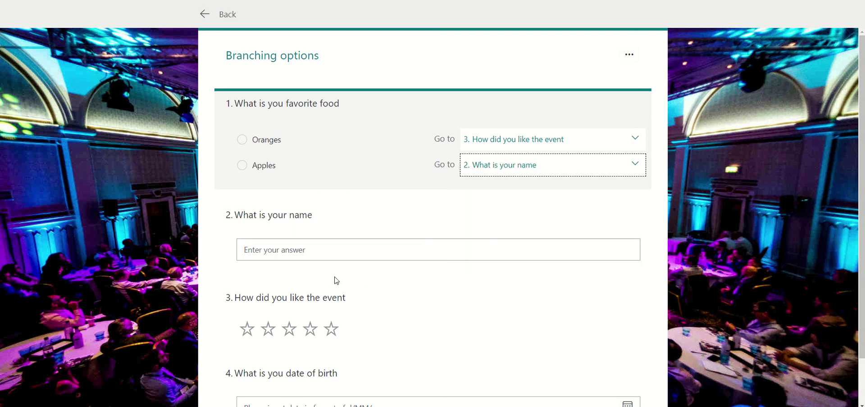
Review the branching options of the name and event rating questions, and return to the form editor.
{"action": "left_click", "coordinate": [402, 152]}
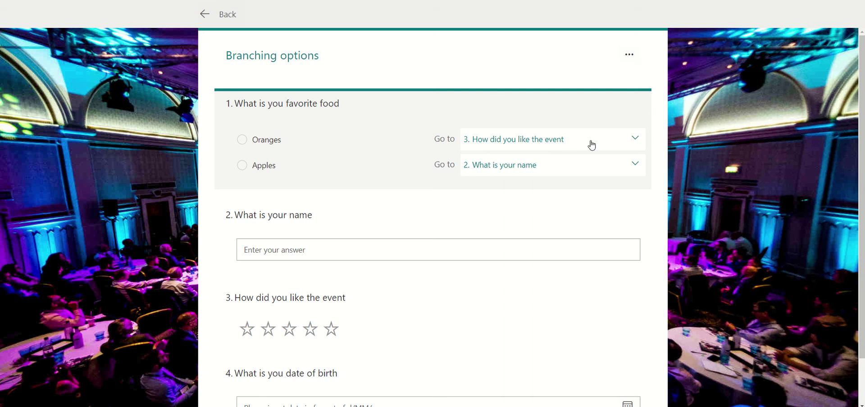
{"action": "scroll", "coordinate": [576, 153], "scroll_direction": "down", "scroll_amount": 1}
{"action": "left_click", "coordinate": [518, 175]}
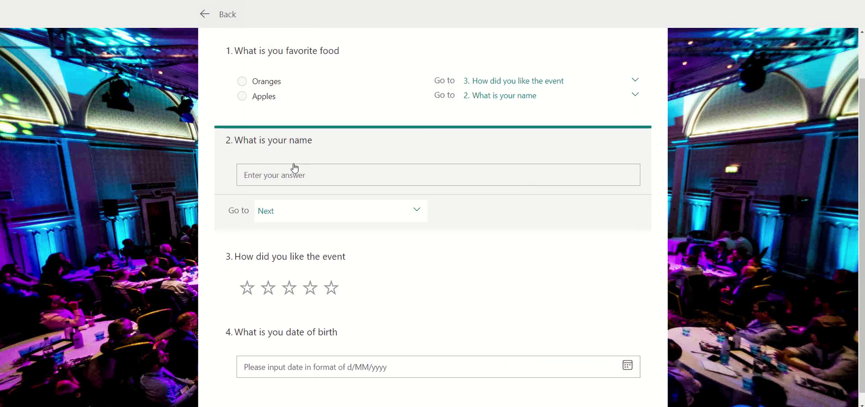
{"action": "scroll", "coordinate": [364, 267], "scroll_direction": "down", "scroll_amount": 1}
{"action": "left_click", "coordinate": [376, 253]}
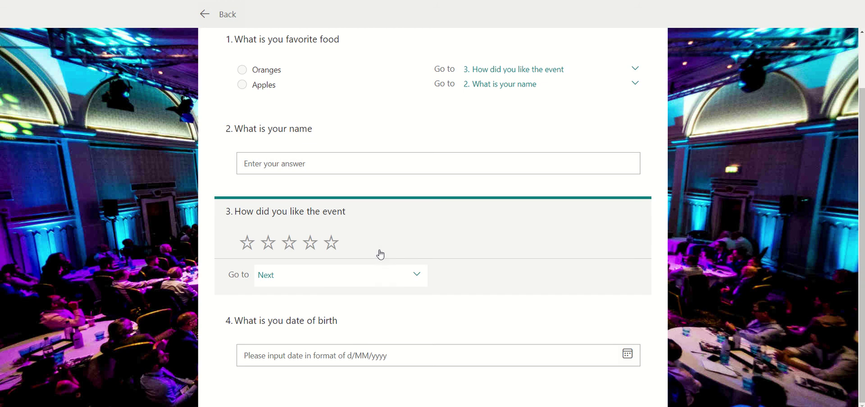
{"action": "scroll", "coordinate": [408, 271], "scroll_direction": "up", "scroll_amount": 2}
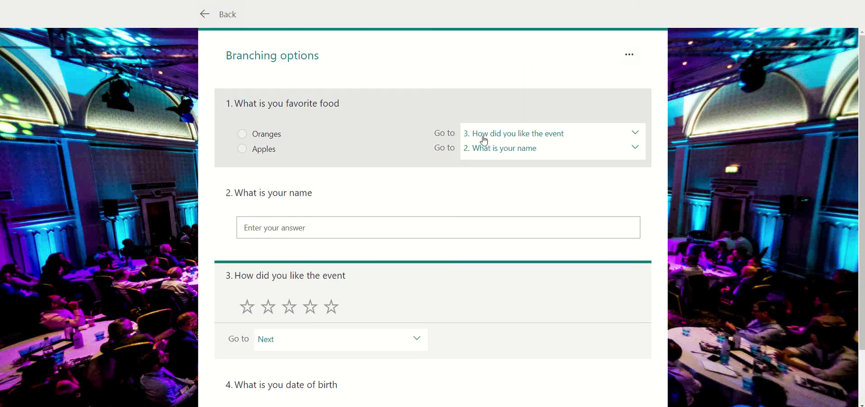
{"action": "scroll", "coordinate": [473, 193], "scroll_direction": "down", "scroll_amount": 2}
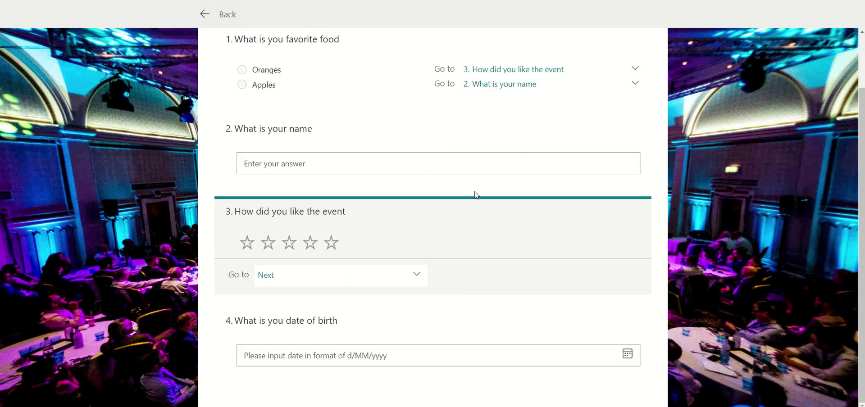
{"action": "left_click", "coordinate": [225, 15]}
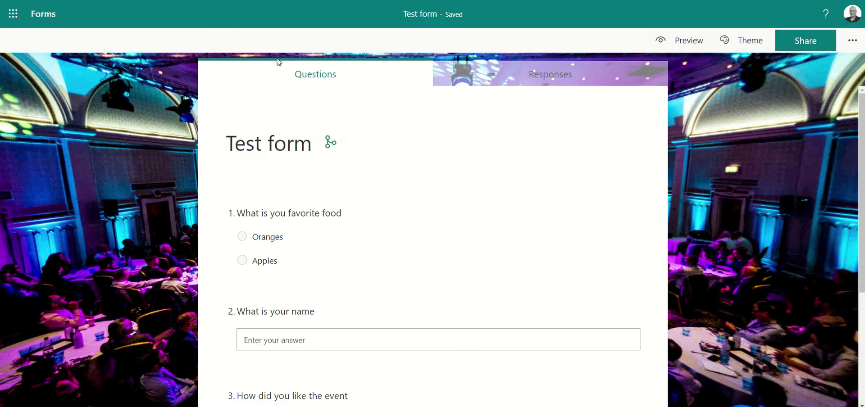
Make the favorite food question required.
{"action": "left_click", "coordinate": [546, 262]}
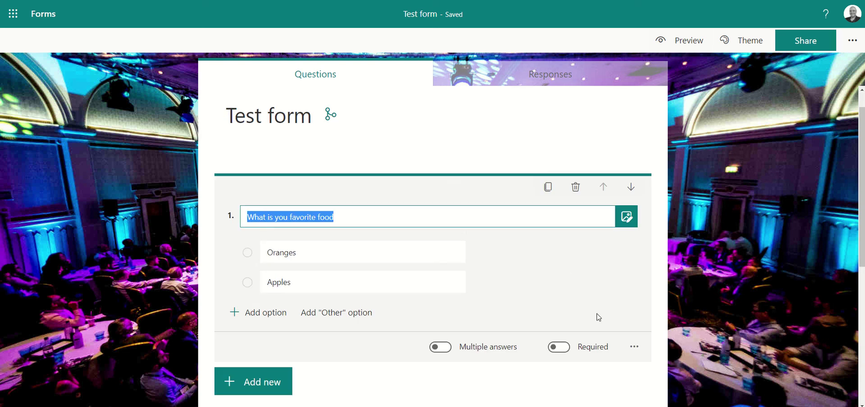
{"action": "left_click", "coordinate": [563, 354]}
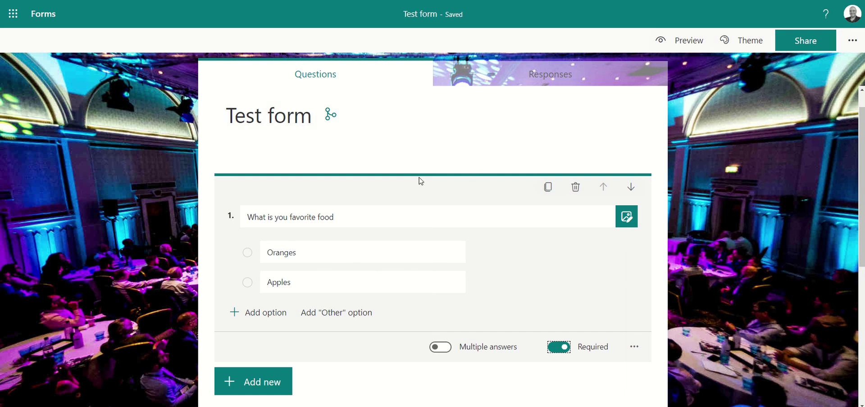
{"action": "scroll", "coordinate": [421, 182], "scroll_direction": "down", "scroll_amount": 5}
{"action": "scroll", "coordinate": [428, 186], "scroll_direction": "up", "scroll_amount": 4}
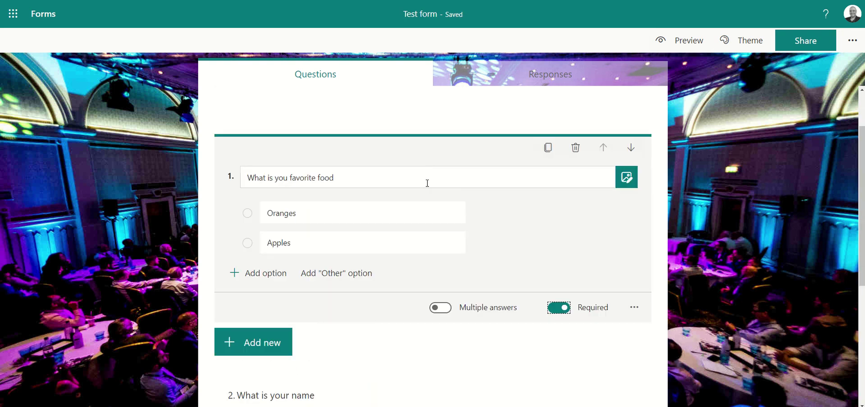
{"action": "scroll", "coordinate": [428, 186], "scroll_direction": "up", "scroll_amount": 1}
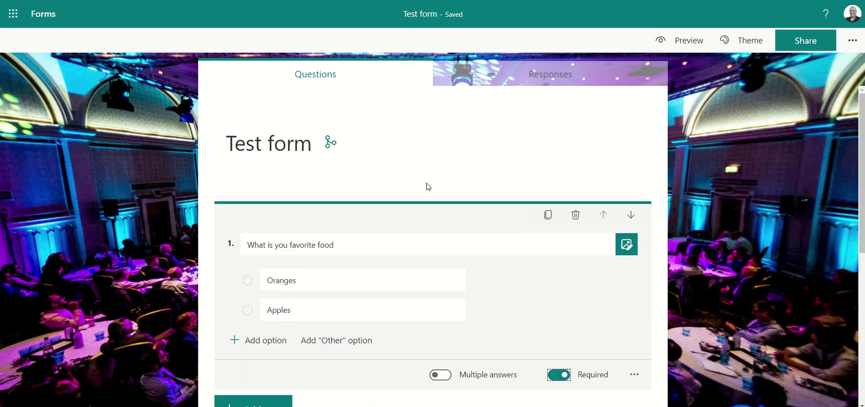